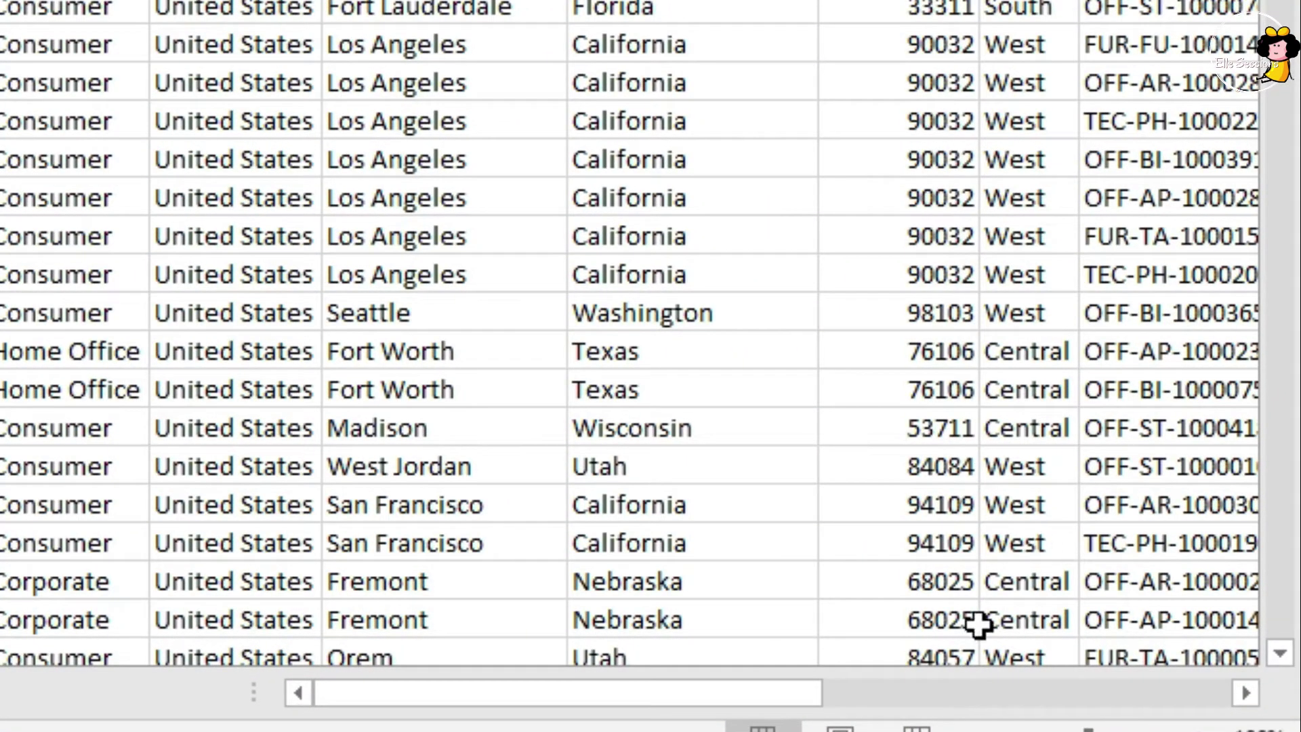
Scroll right to columns M–X and select a cell in the Subtotal column.
drag(596, 694, 1110, 672)
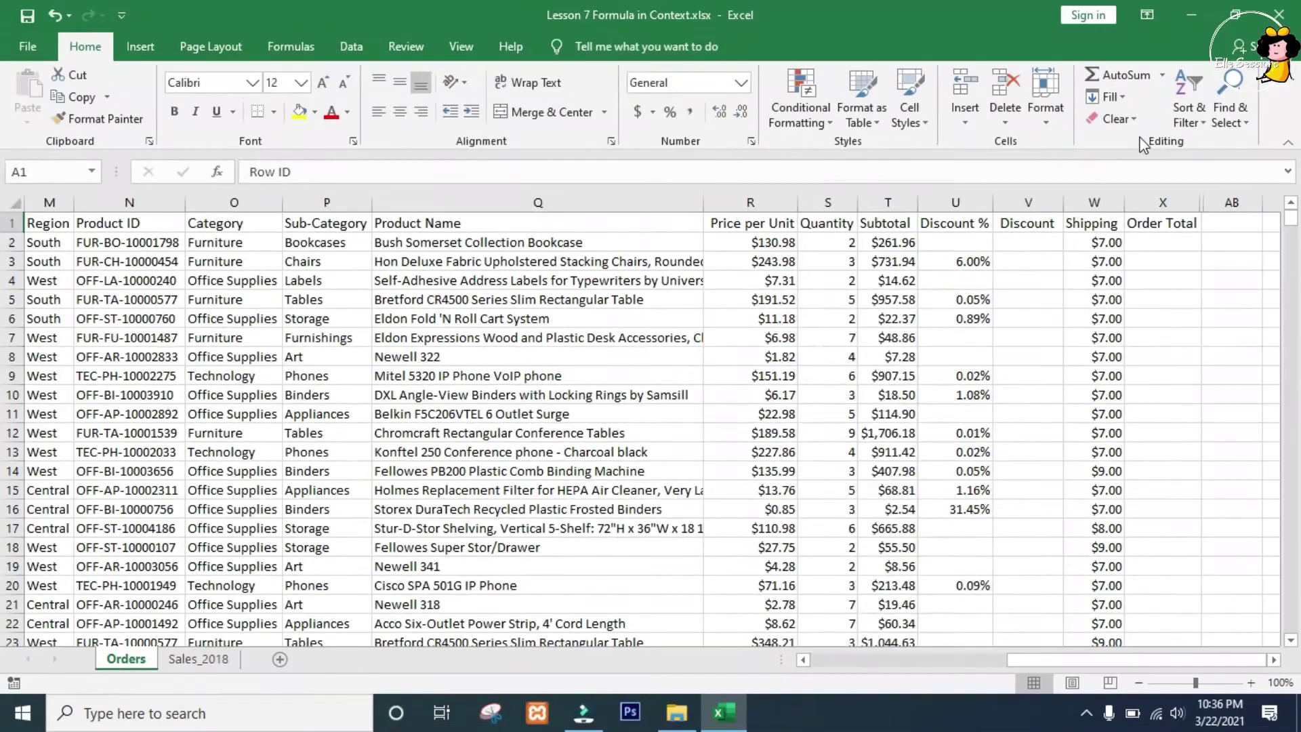
click(887, 360)
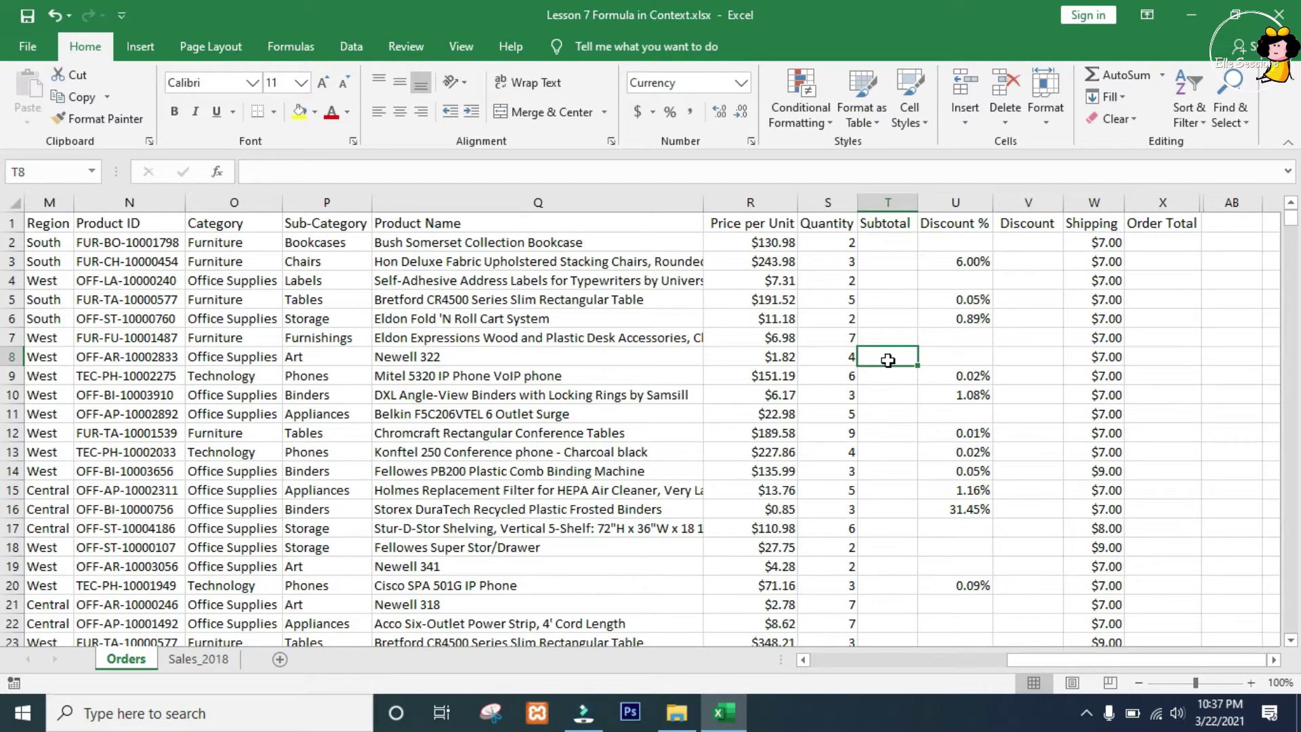
Enter =R2*S2 in T2 so the first subtotal shows $261.96.
click(887, 238)
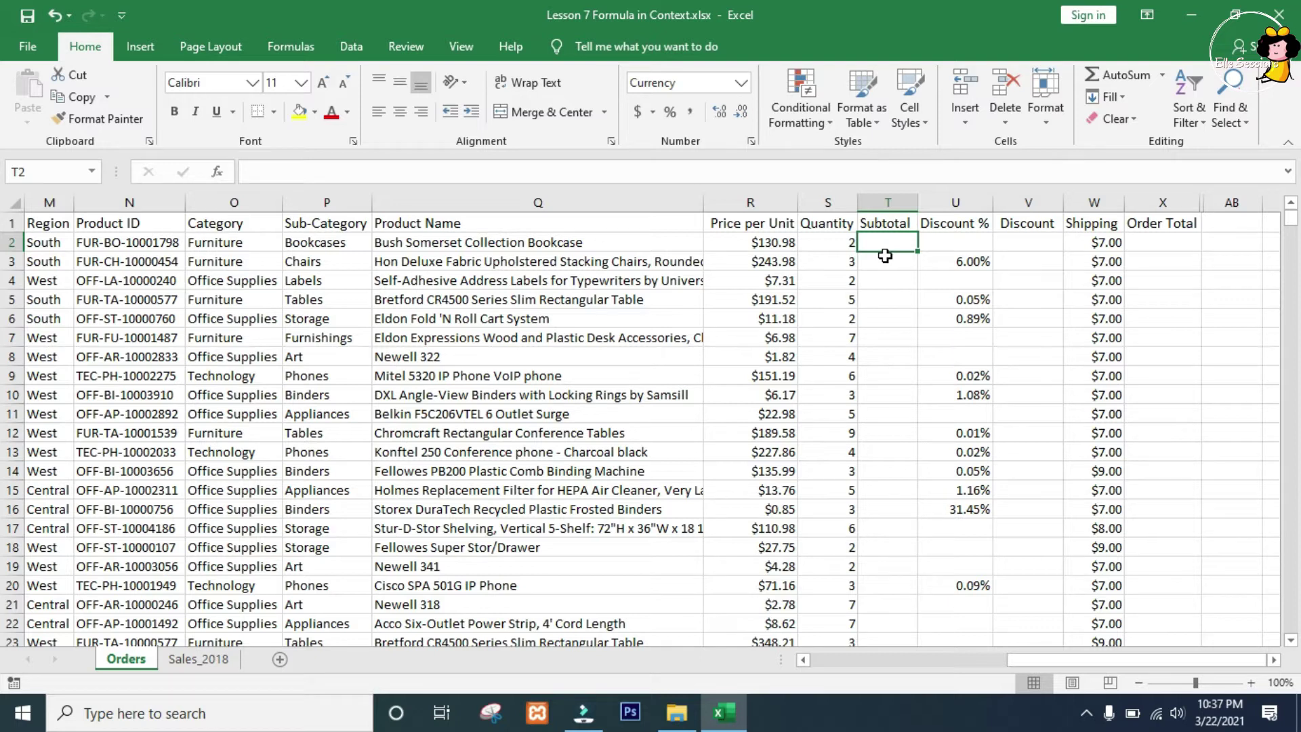
text(=)
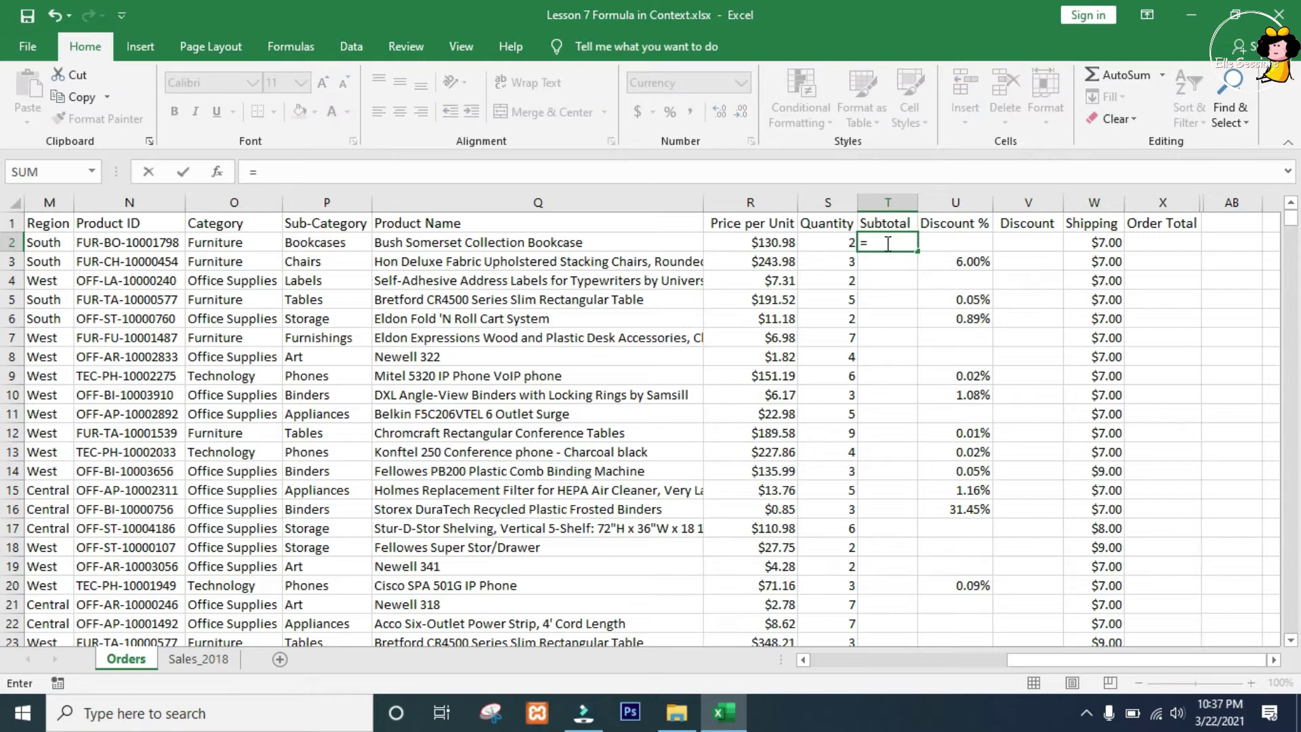
click(771, 244)
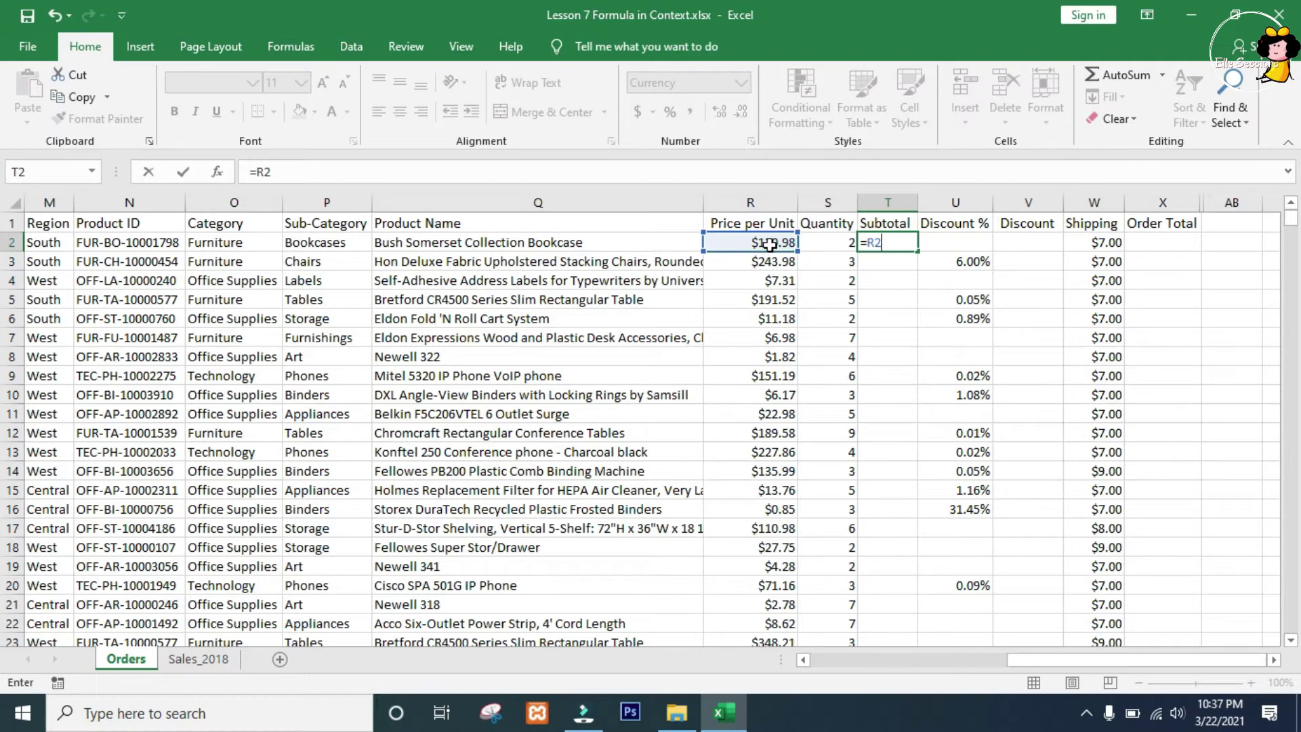
text(*)
click(828, 243)
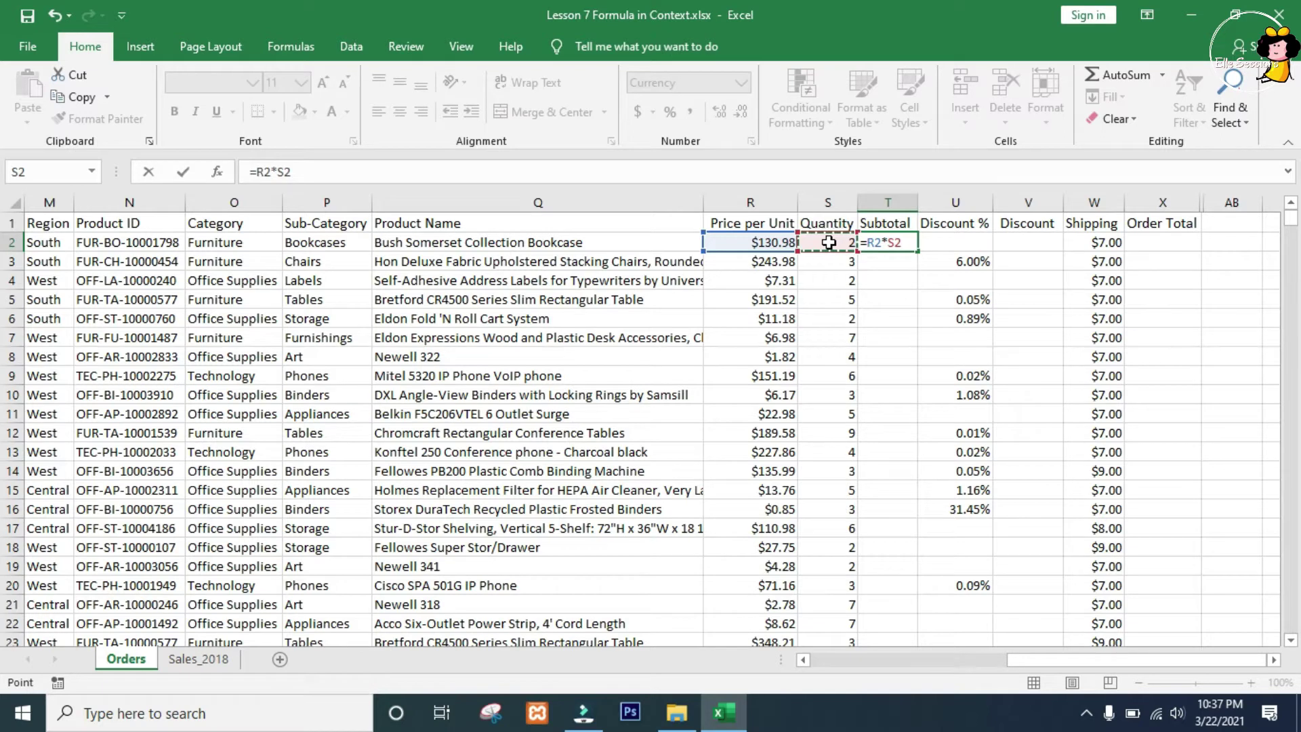
key(Return)
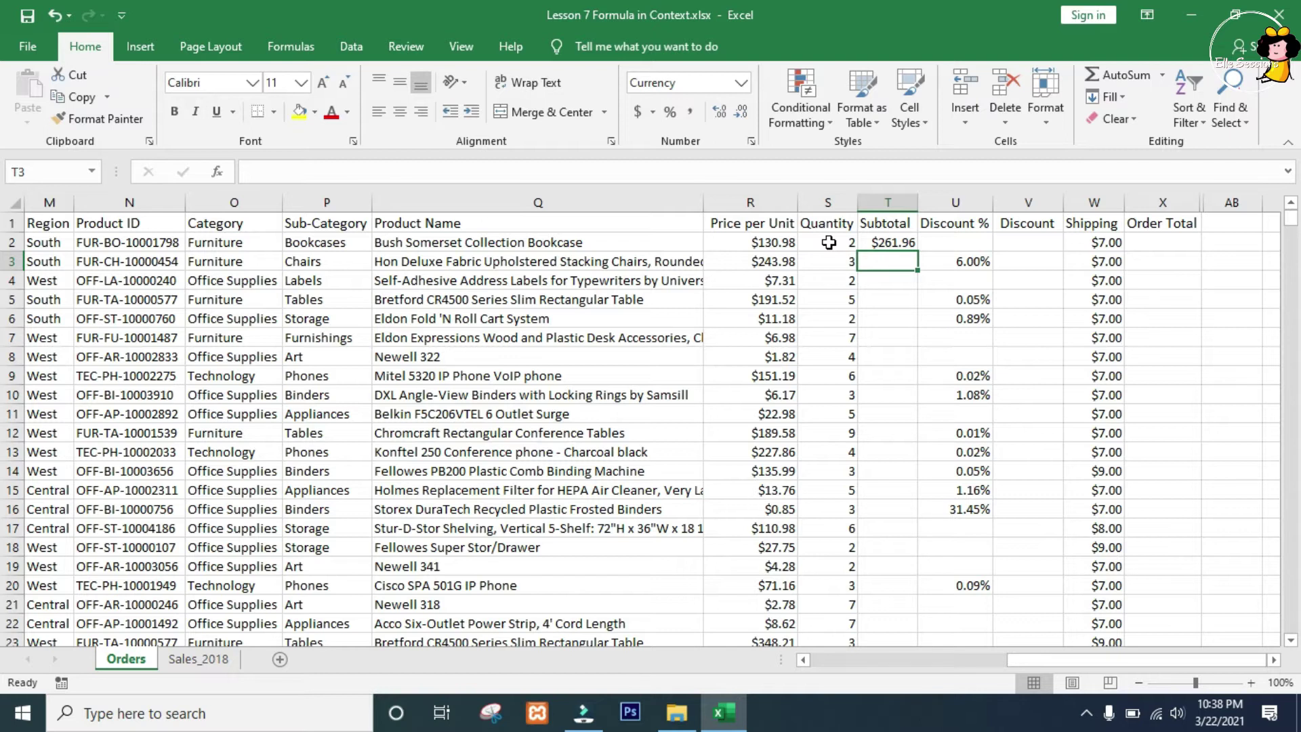
Fill the =R2*S2 formula from T2 down column T for every order.
click(896, 242)
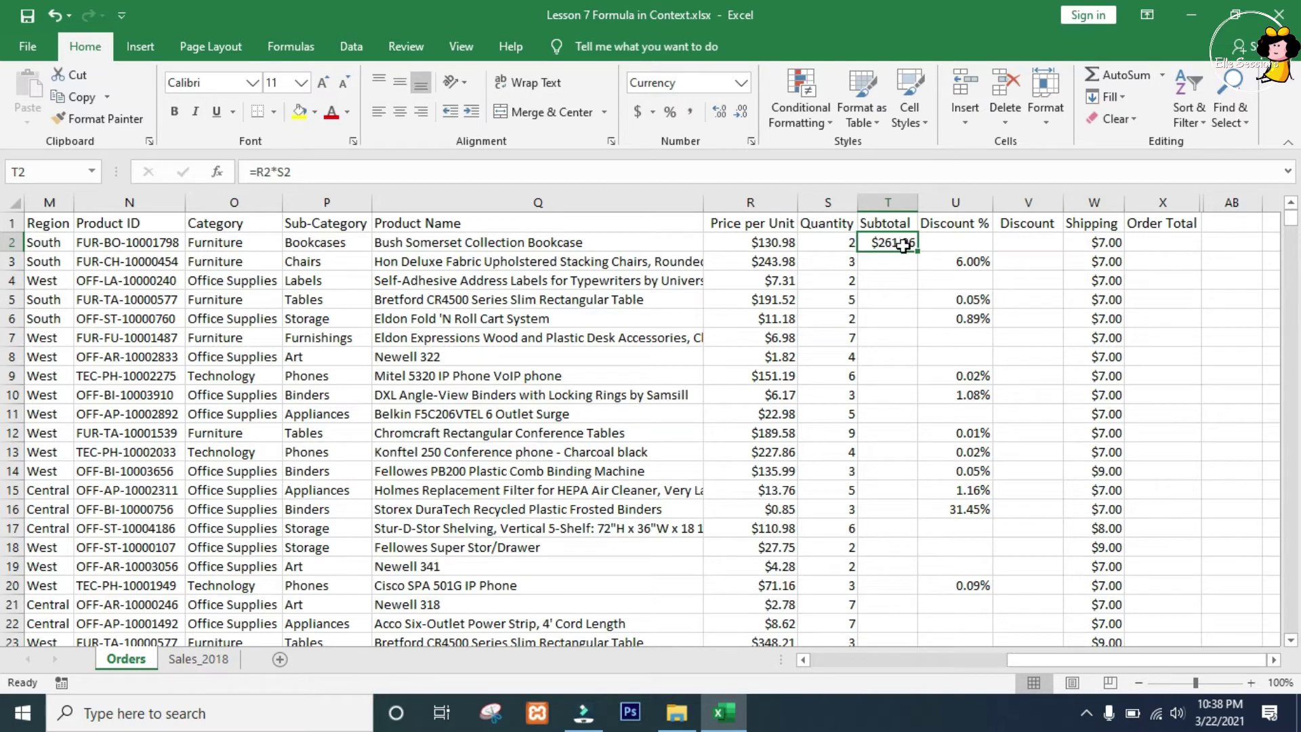
double_click(916, 251)
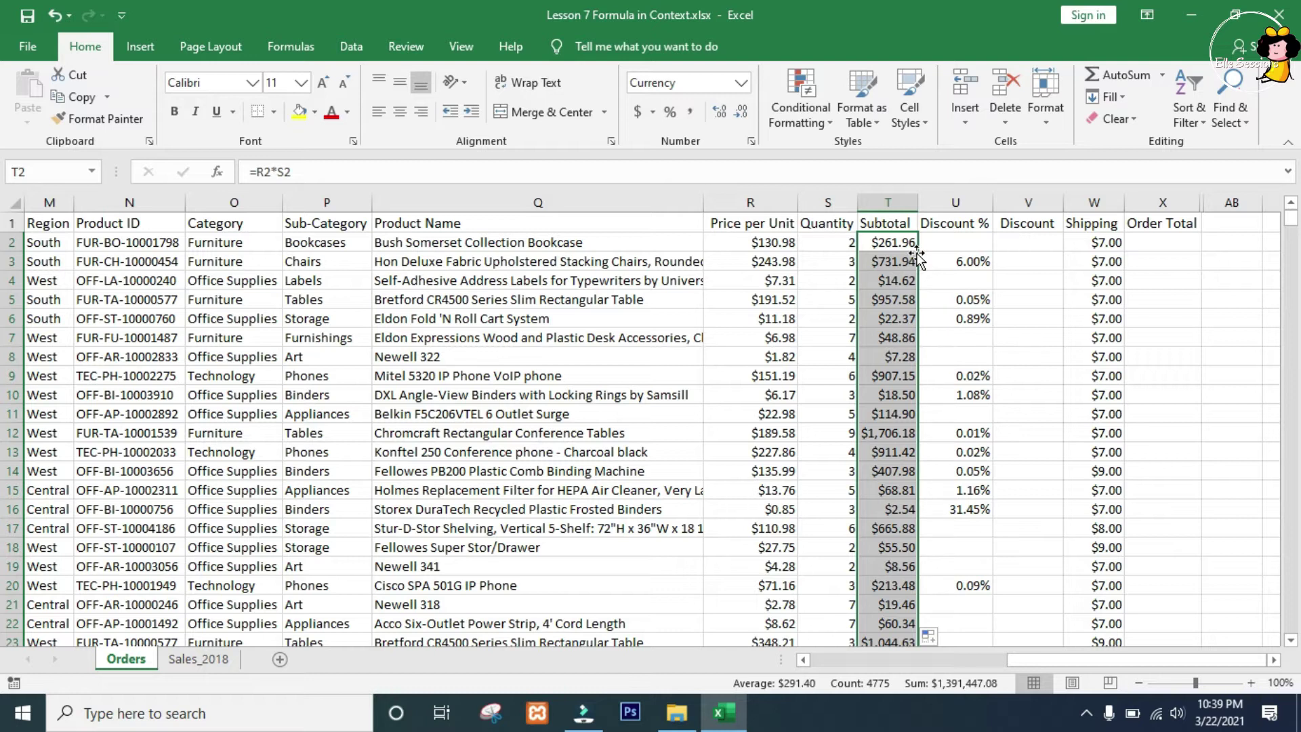
key(Right)
key(Right)
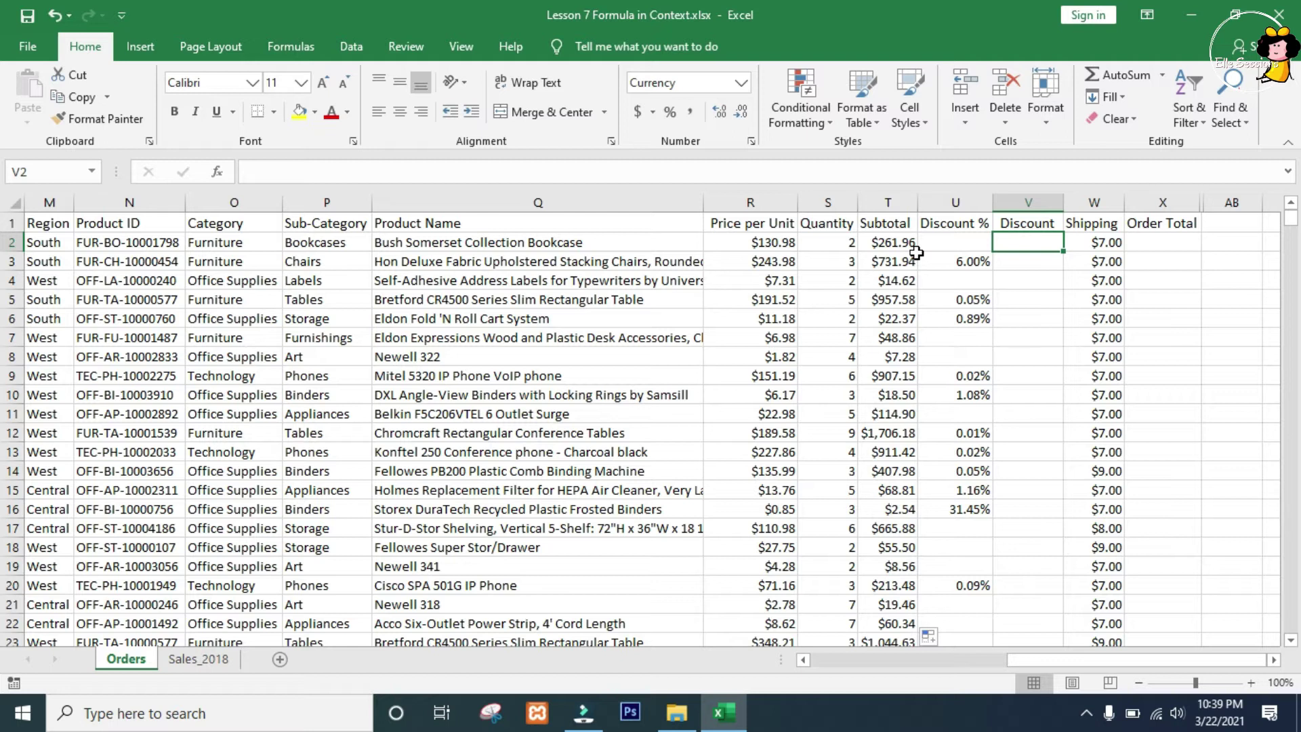
Enter =T2*U2 in V2 for the first discount amount, showing $0.00.
click(955, 261)
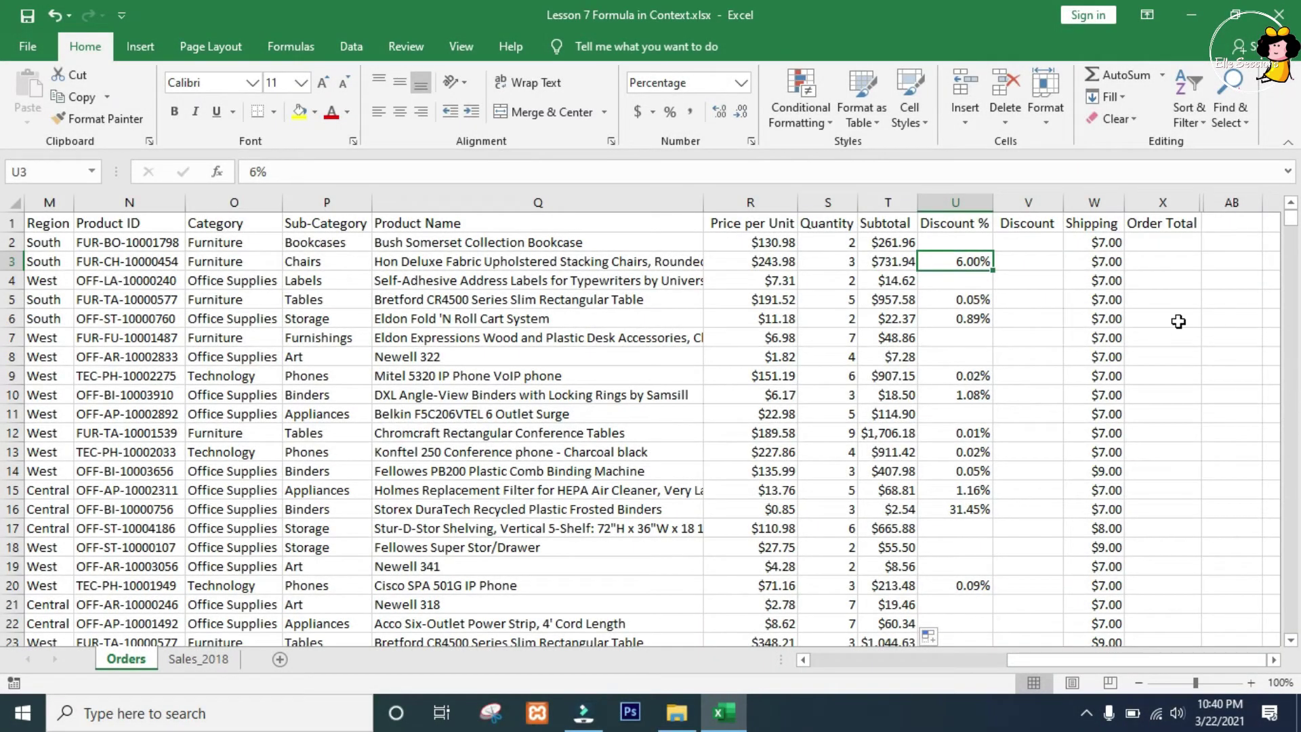
click(1021, 247)
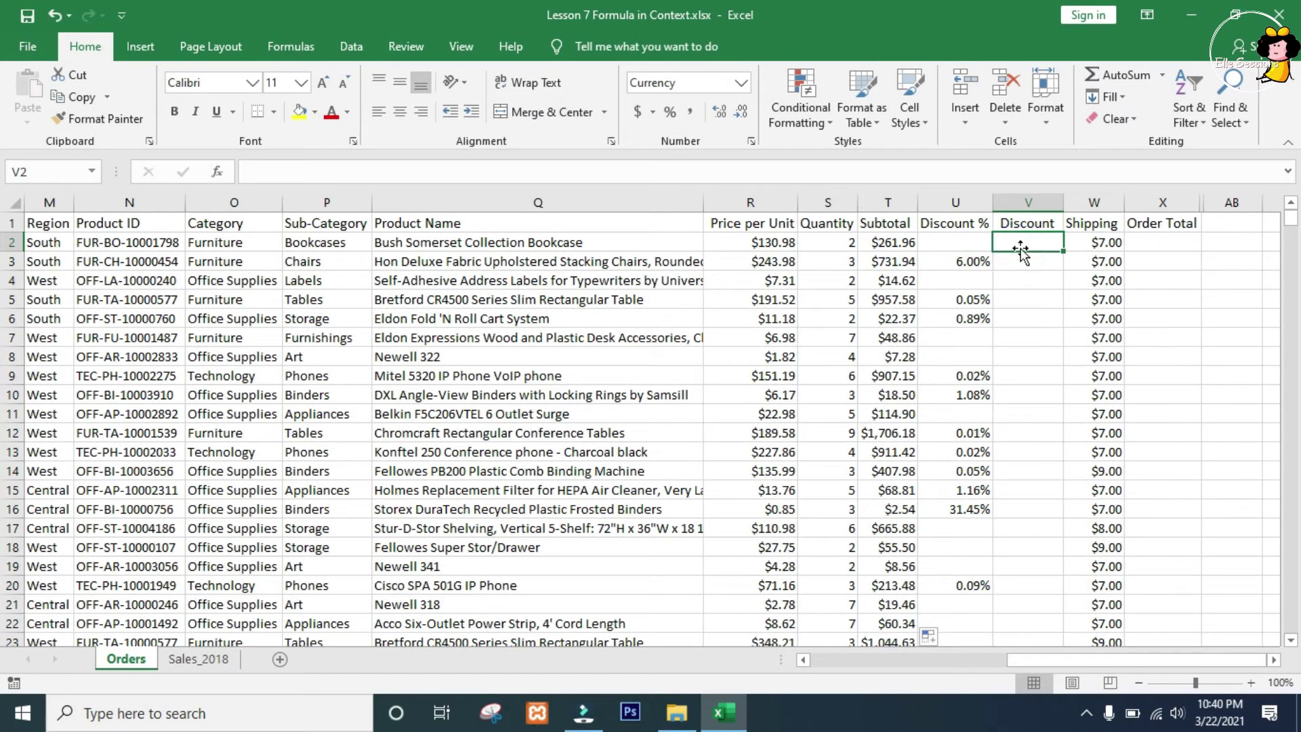
text(=)
click(892, 242)
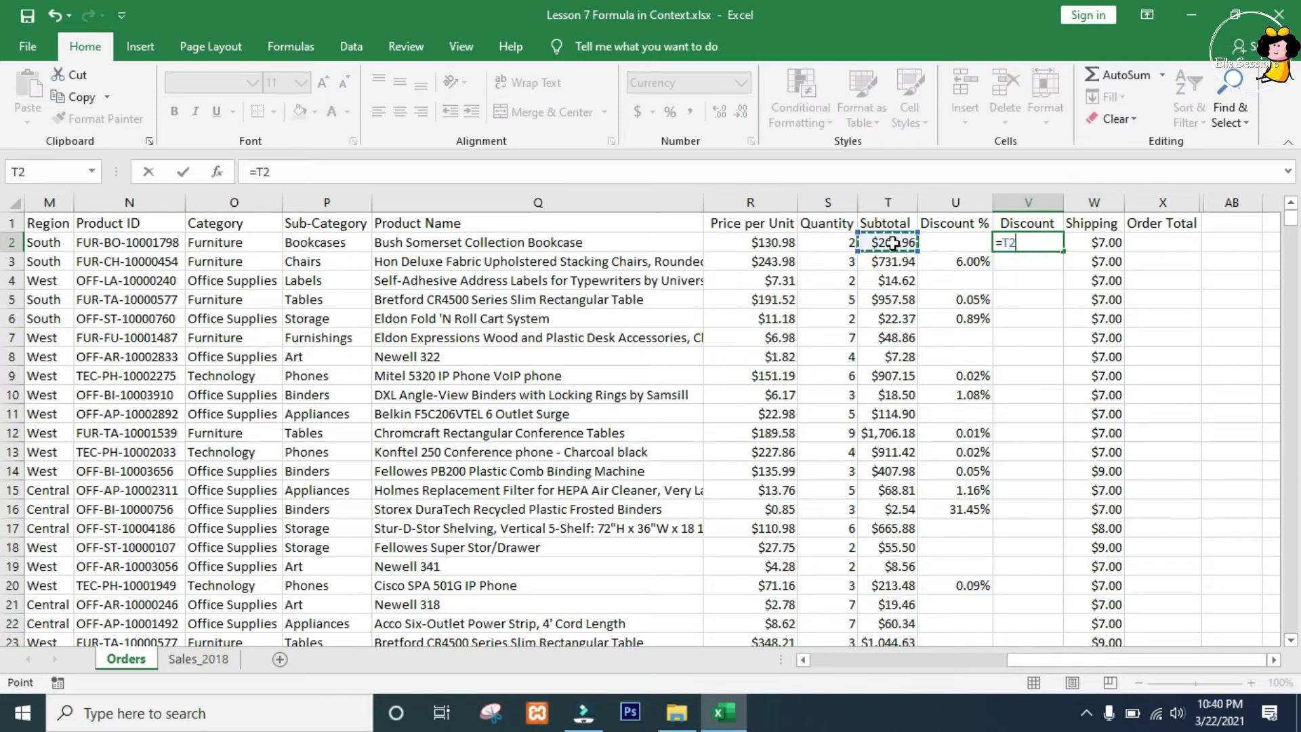
text(*)
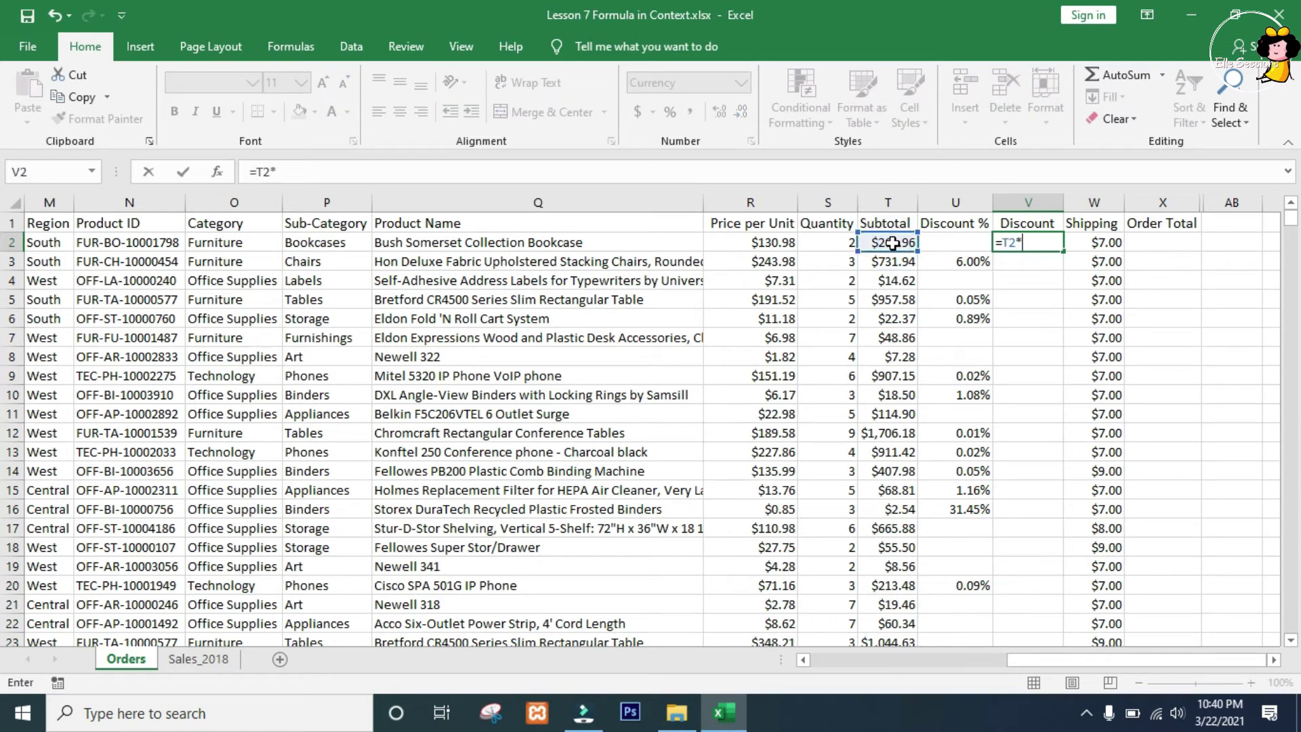
click(948, 244)
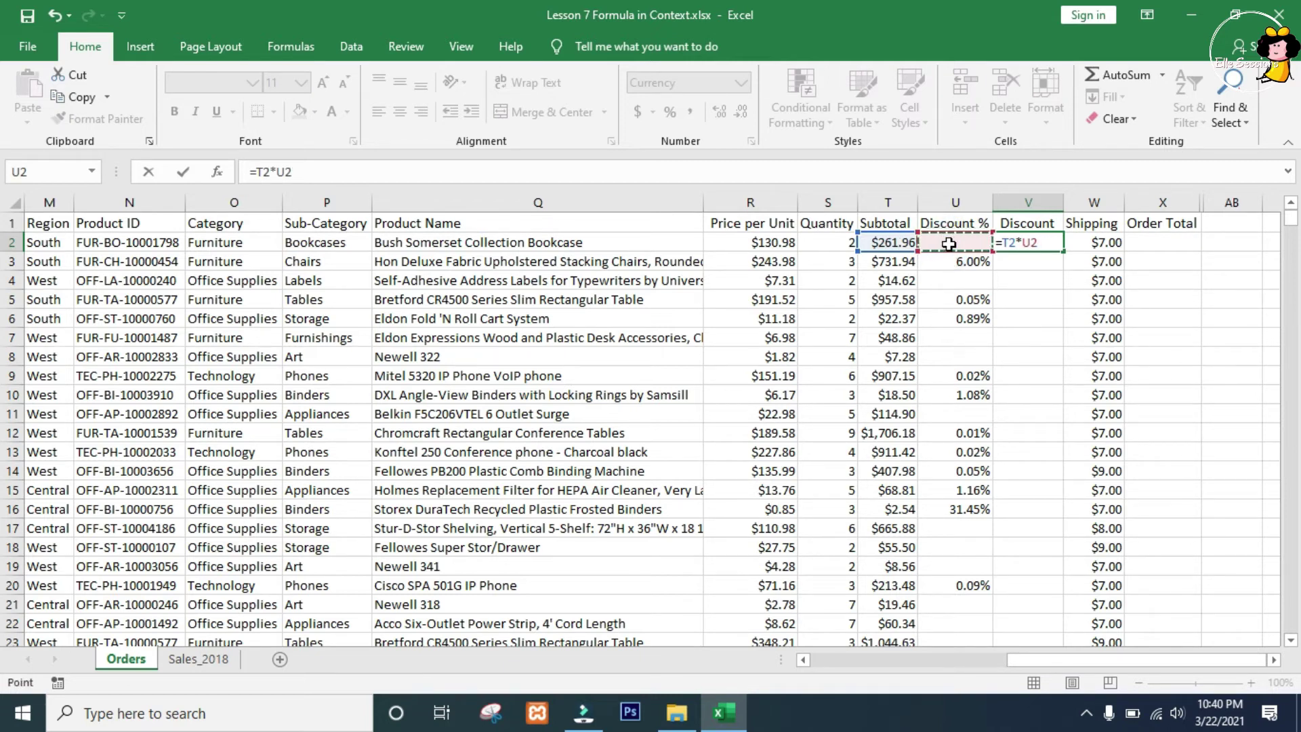
key(Return)
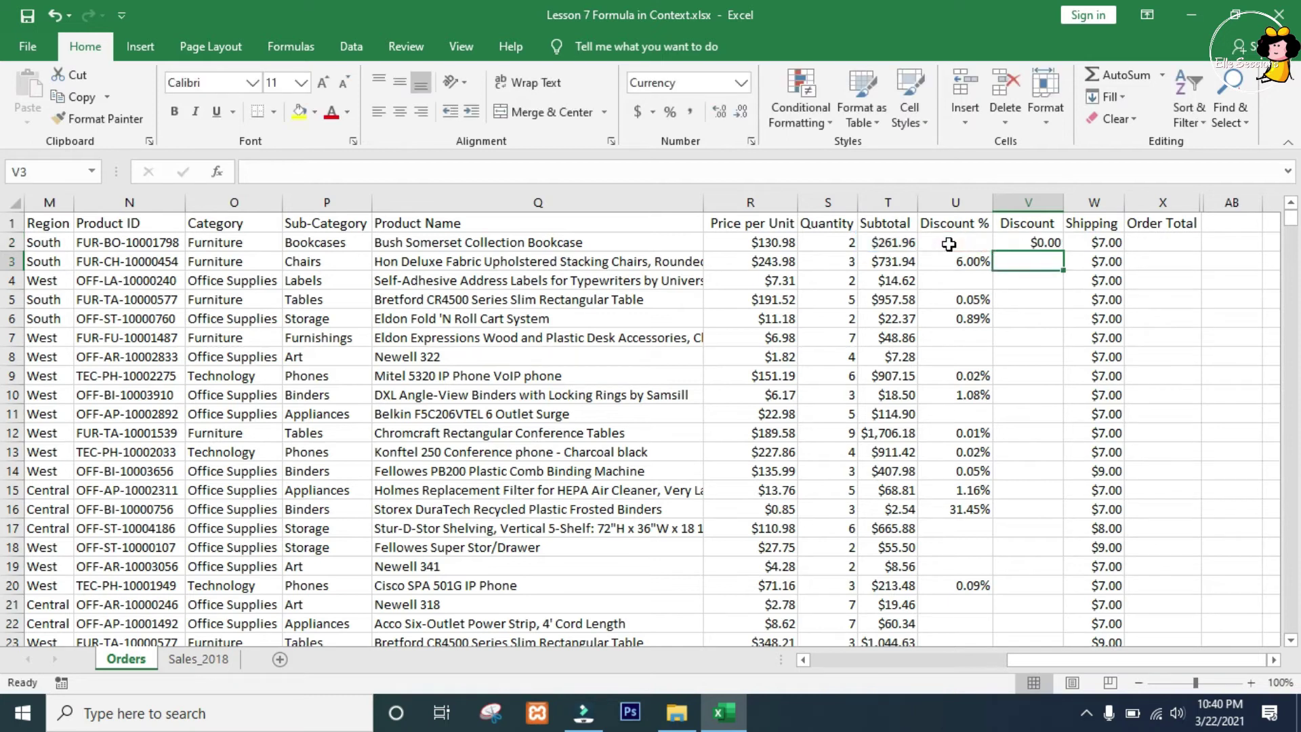
Copy =T2*U2 down column V, giving $43.92 for the 6.00% order.
click(1039, 242)
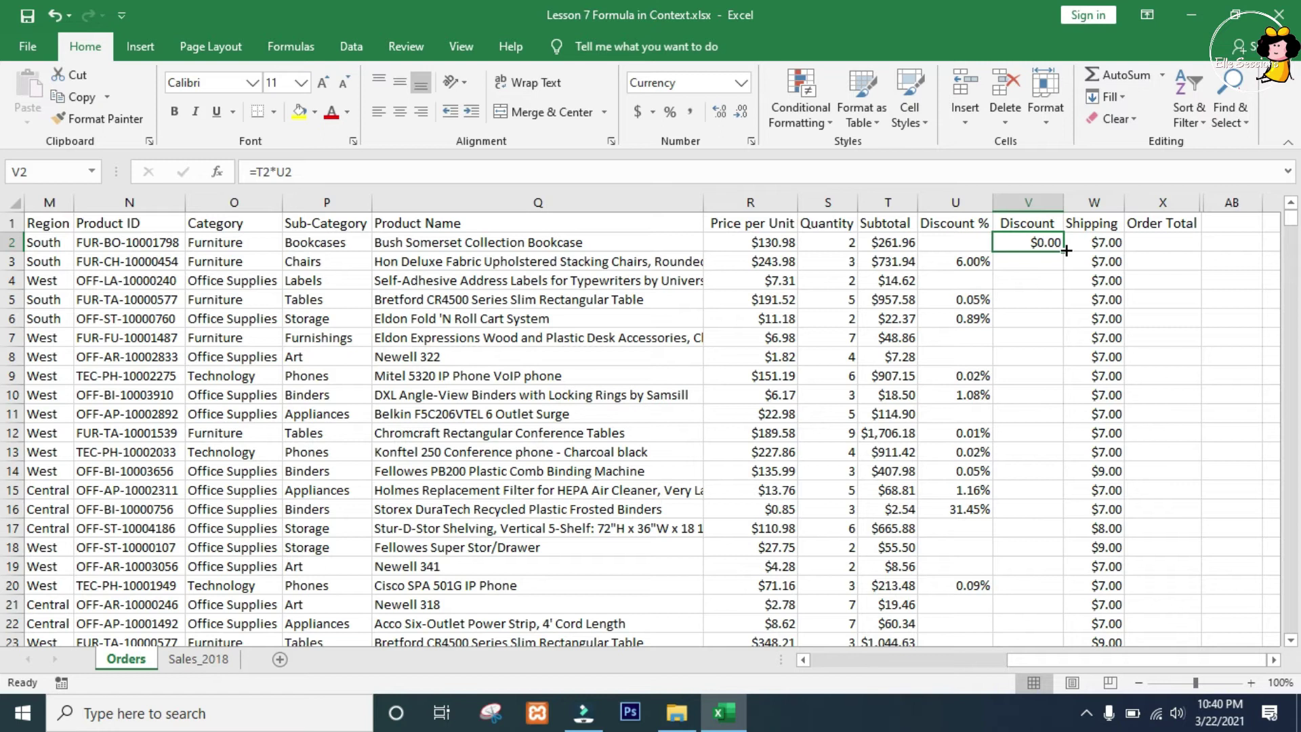
double_click(1065, 251)
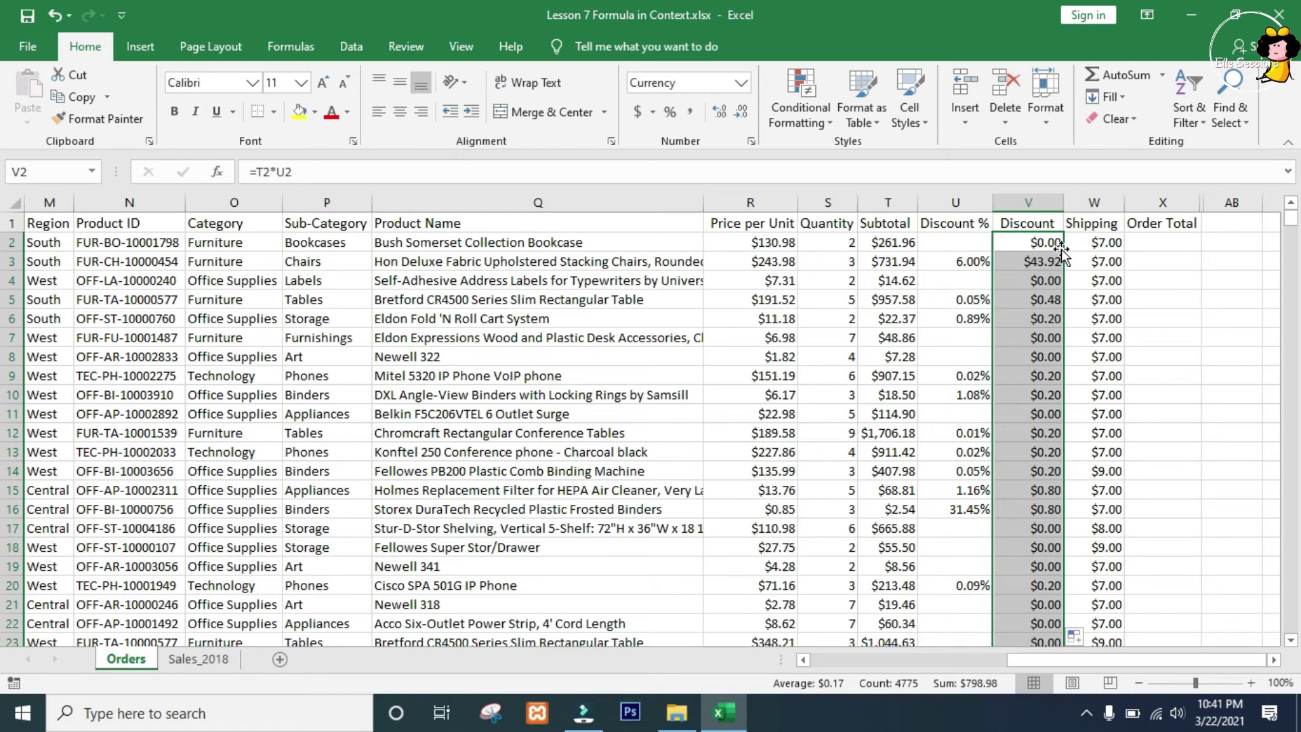
Enter =T2-V2+W2 in X2, giving a first order total of $268.96.
click(1158, 238)
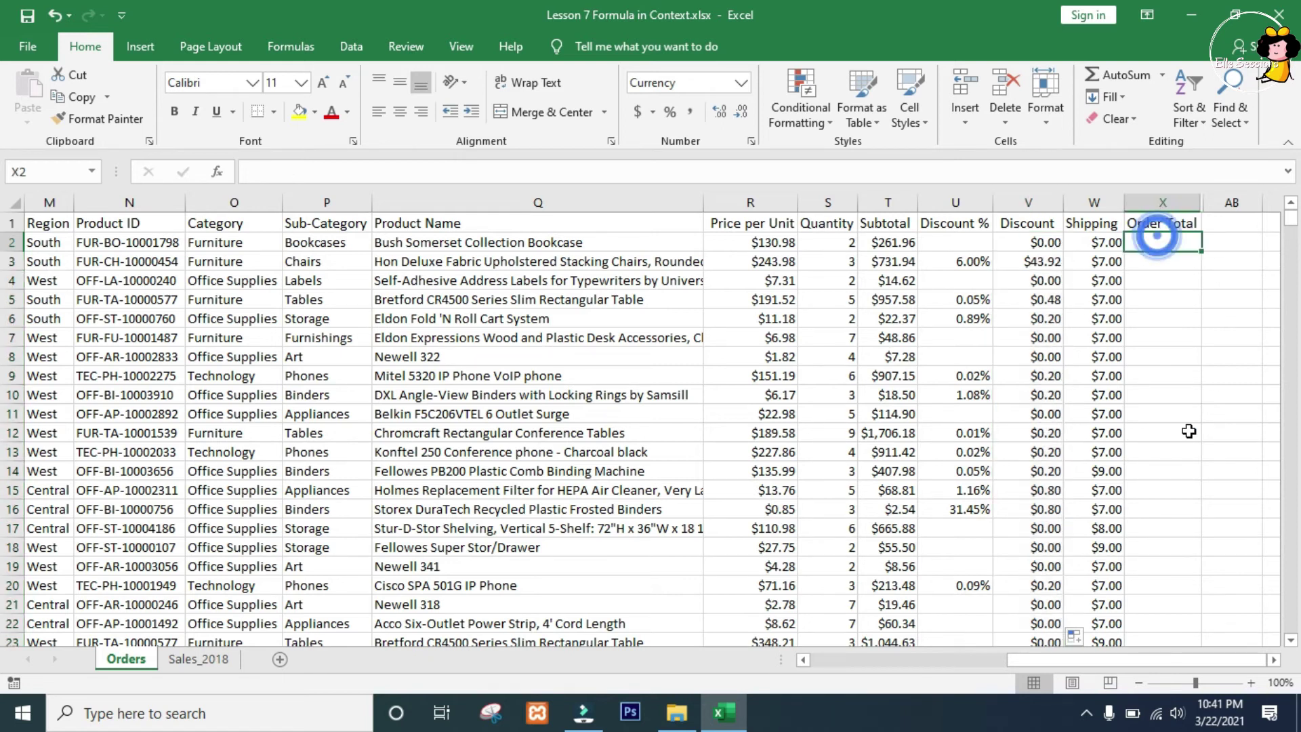
text(=)
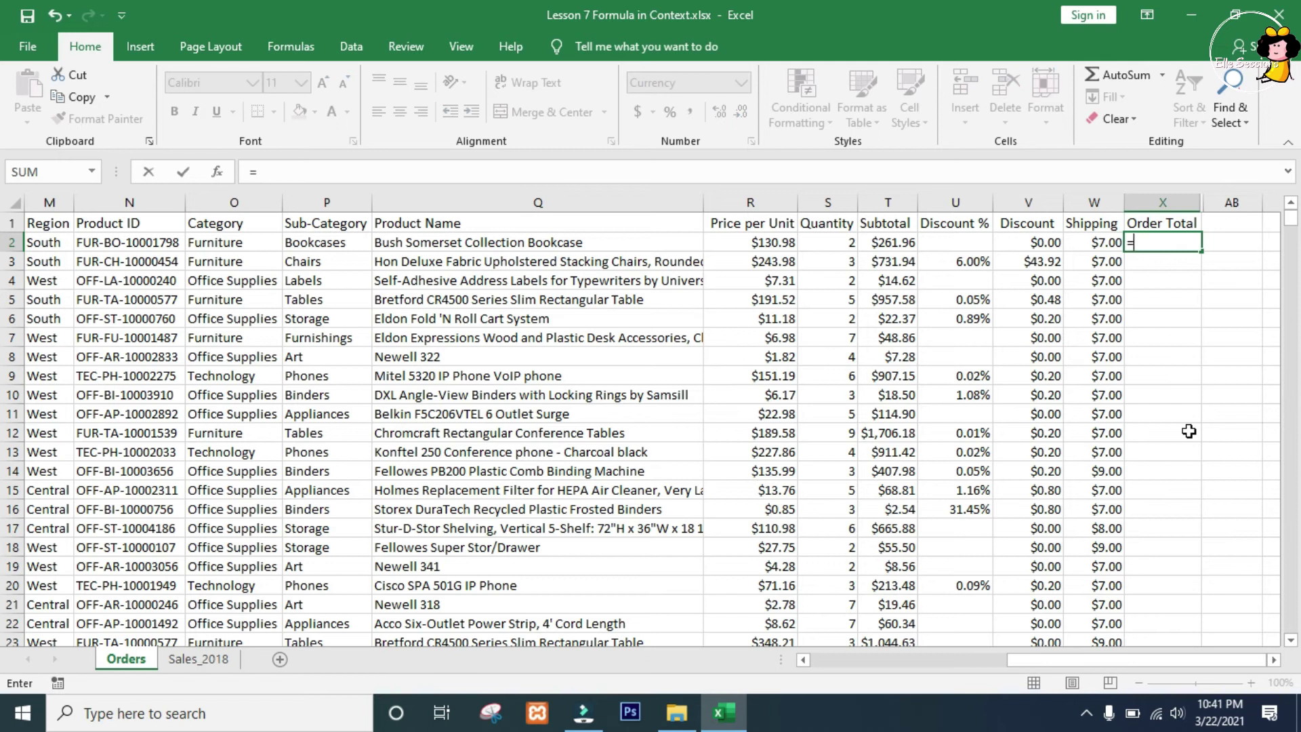
click(881, 241)
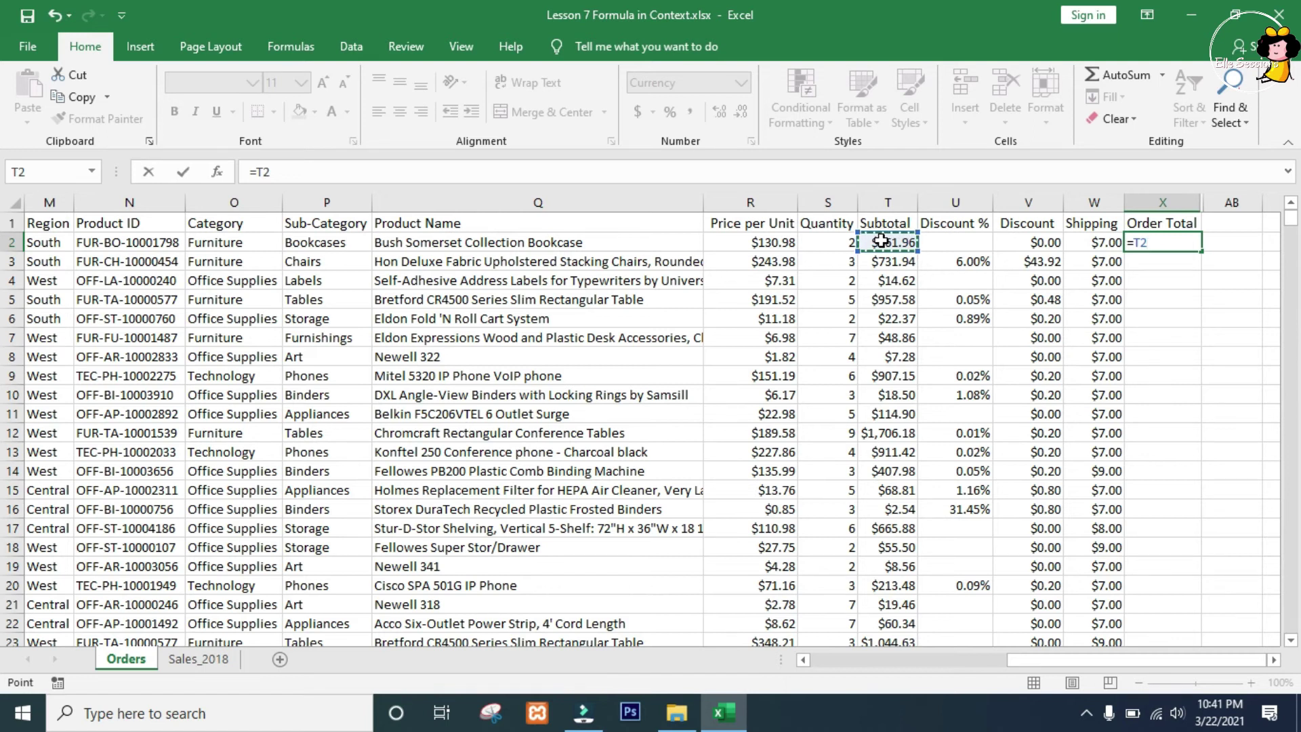
text(-)
click(1014, 240)
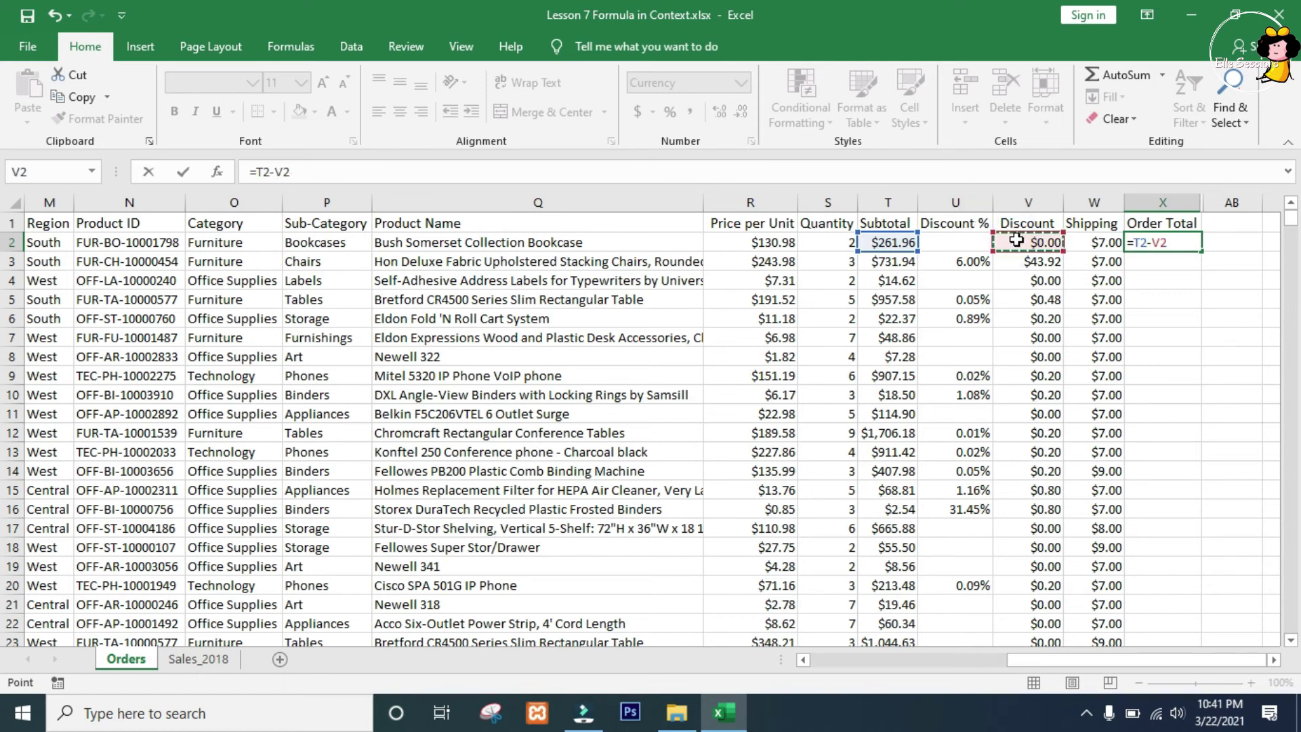
text(+)
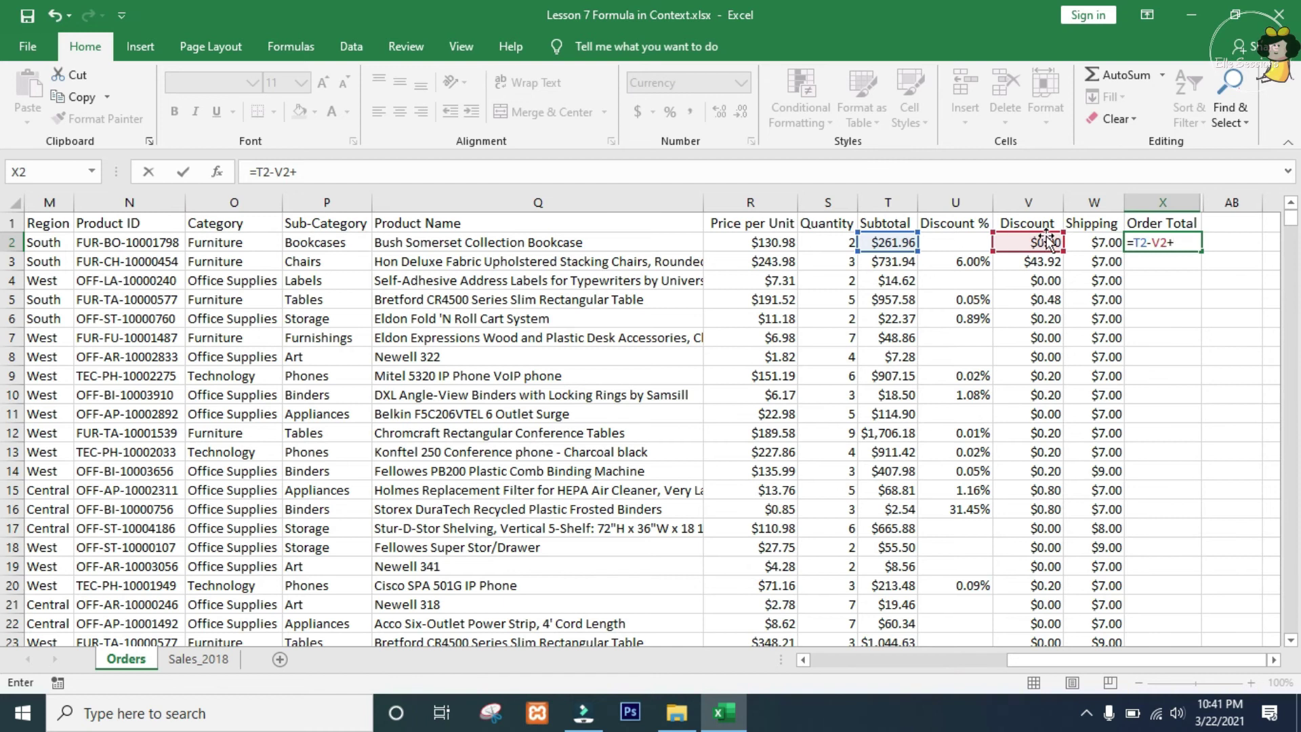
click(1096, 239)
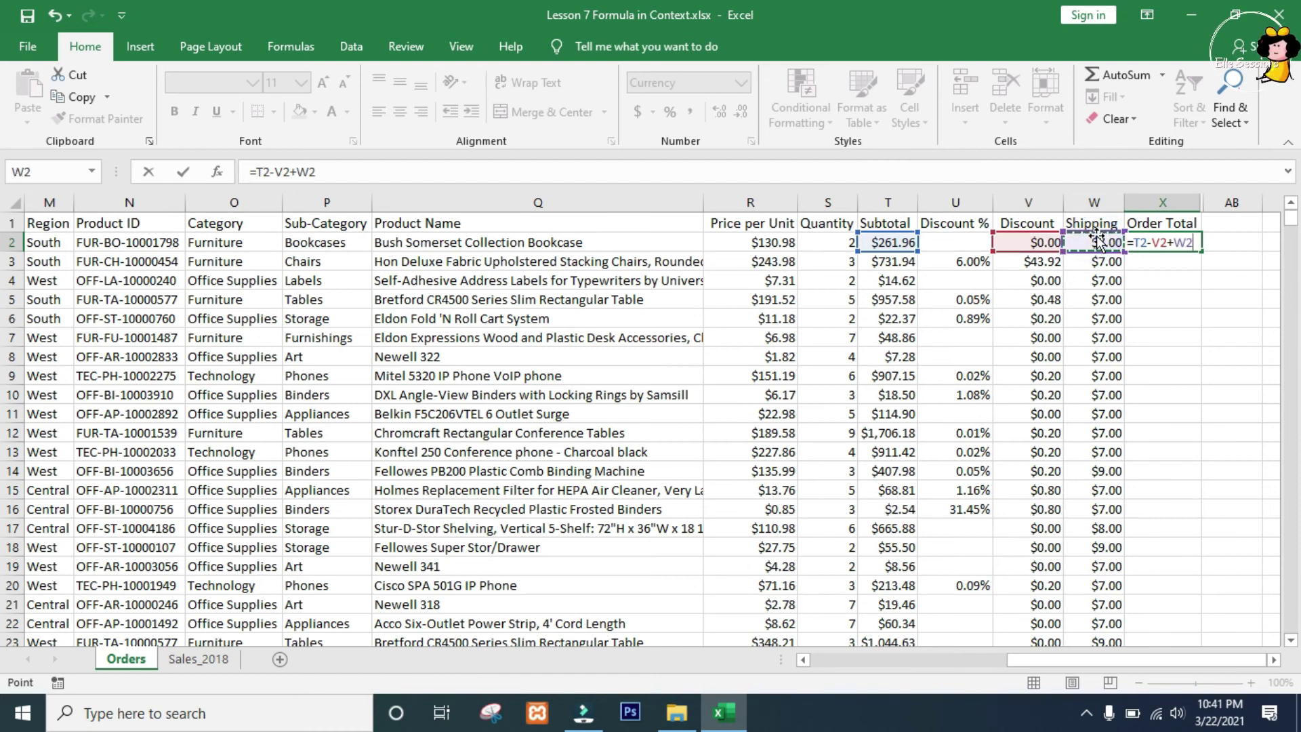
key(Return)
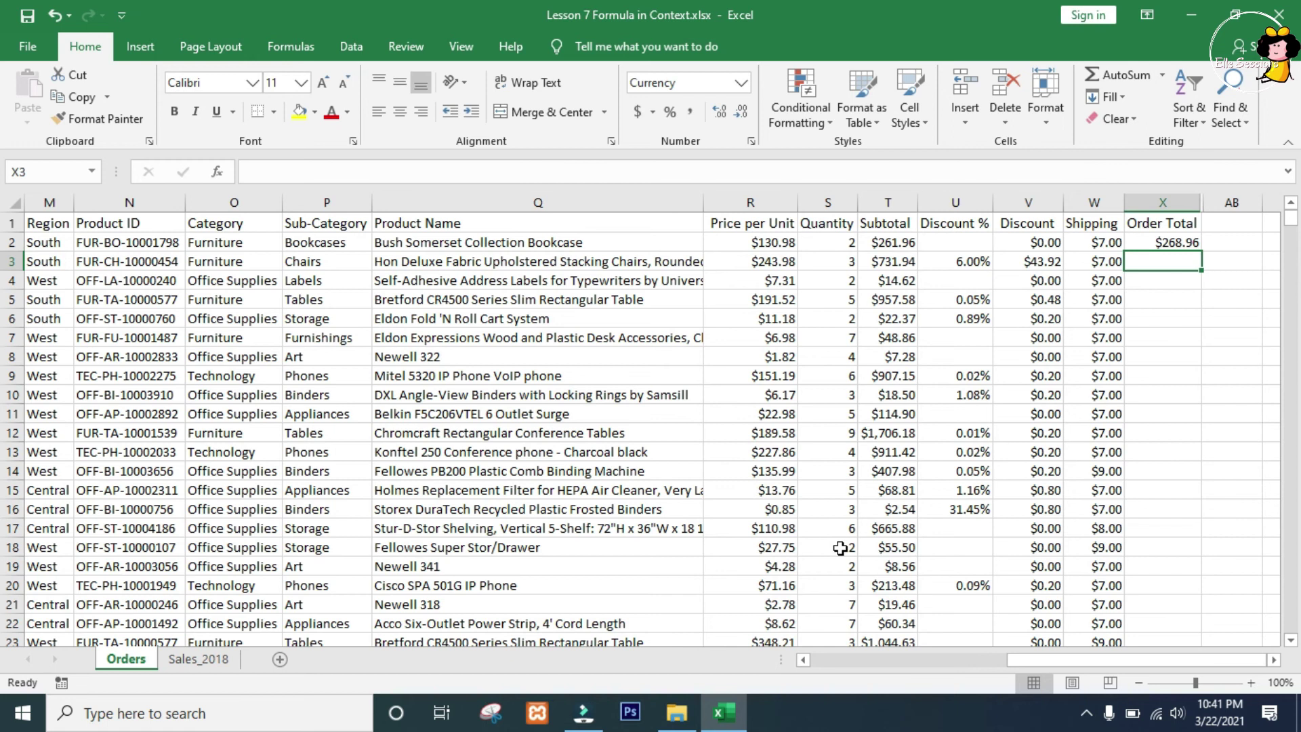
Fill =T2-V2+W2 from X2 down column X for all orders.
click(1196, 248)
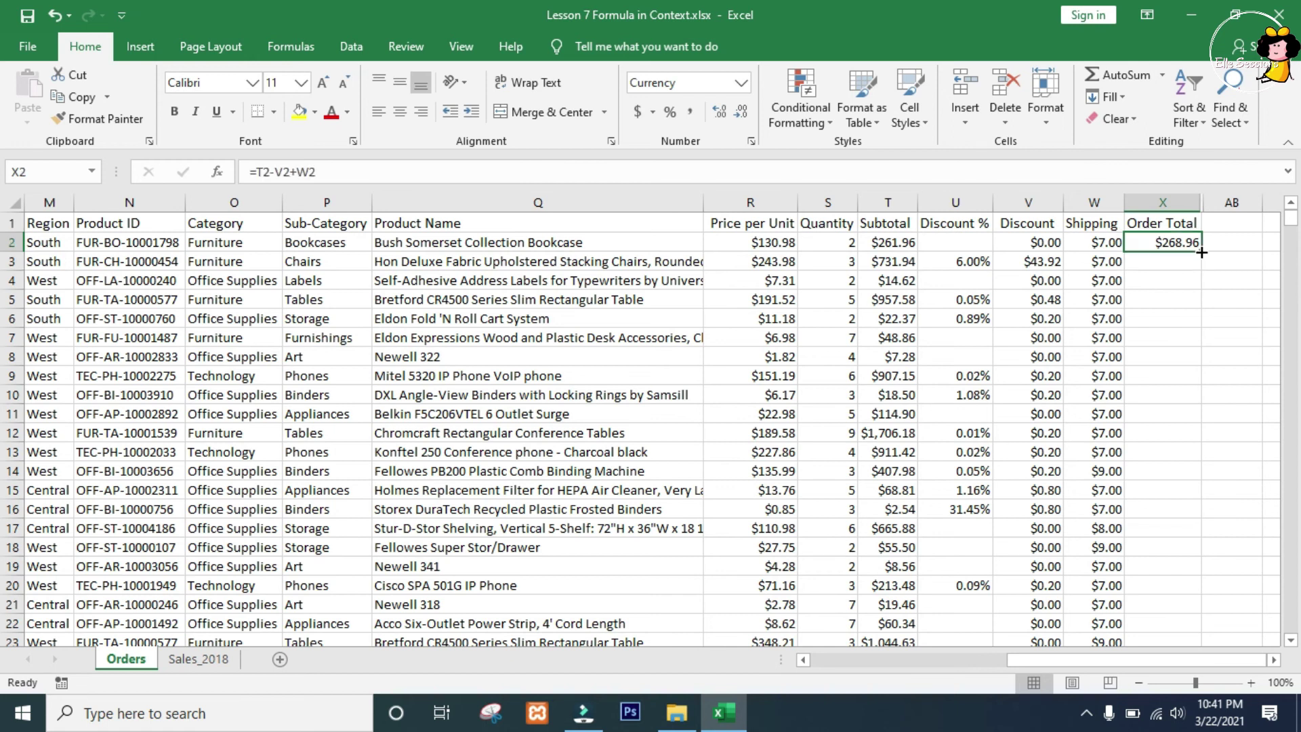
double_click(1201, 252)
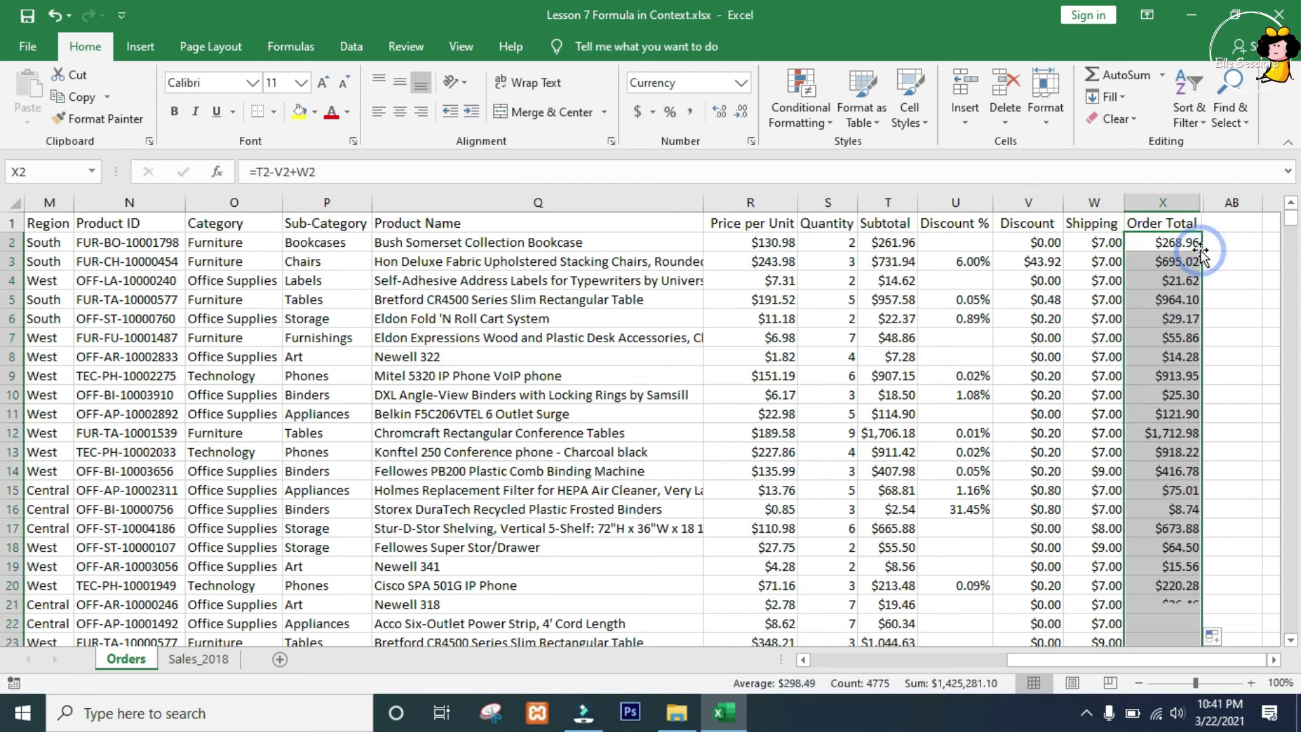